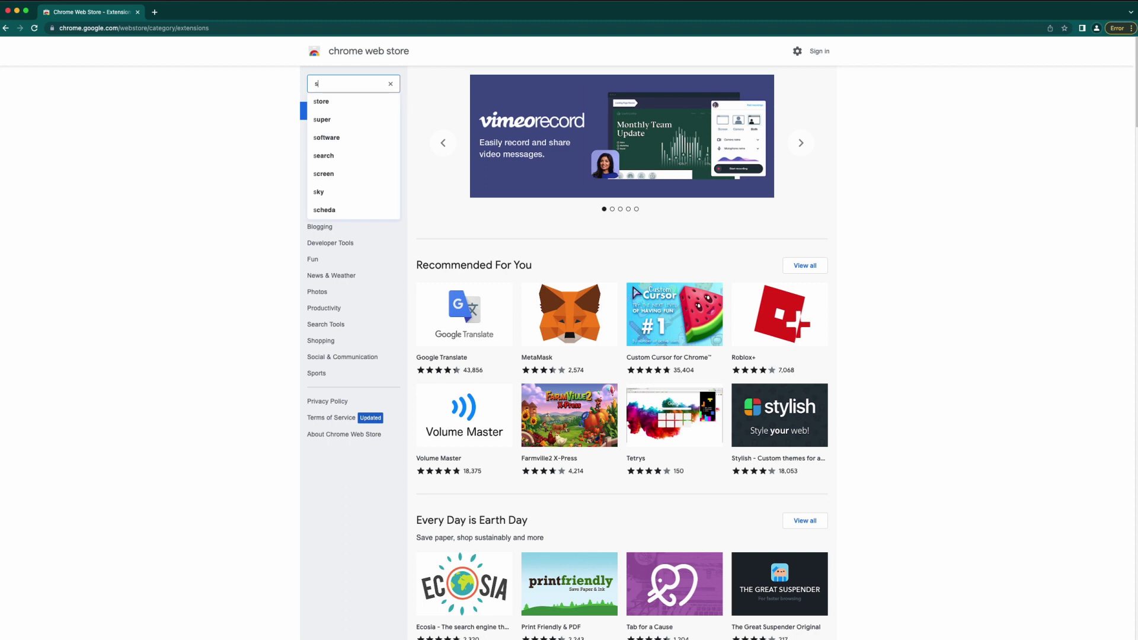
Step: Search the Chrome Web Store for 'skey keeper' and add the Skey Keeper extension to Chrome
{"action": "type", "text": " keeper"}
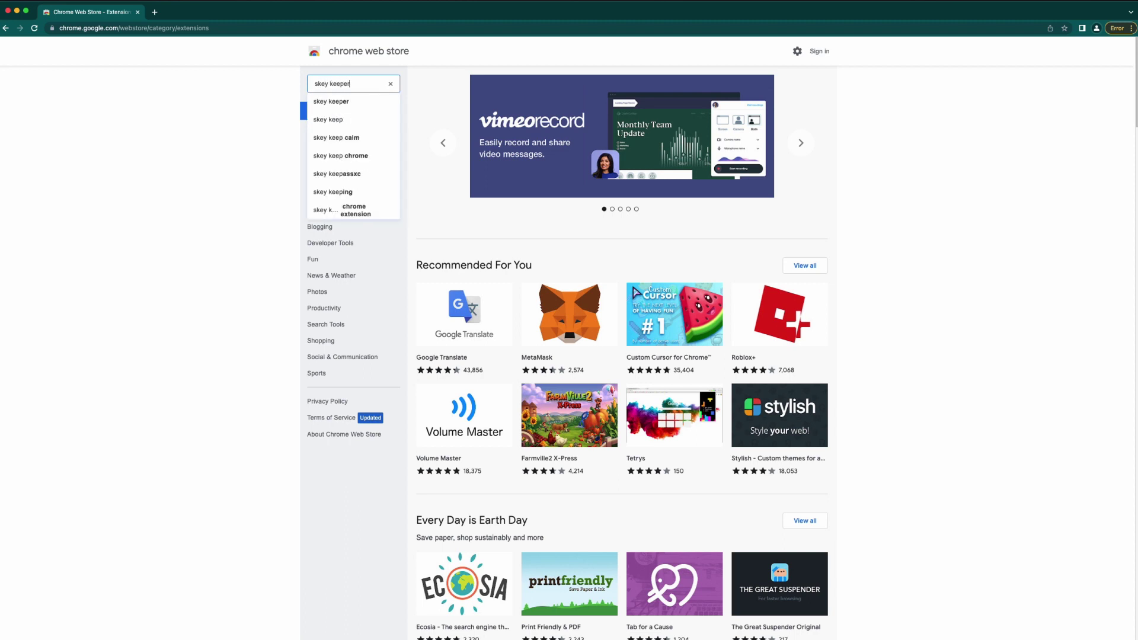
{"action": "left_click", "coordinate": [372, 105]}
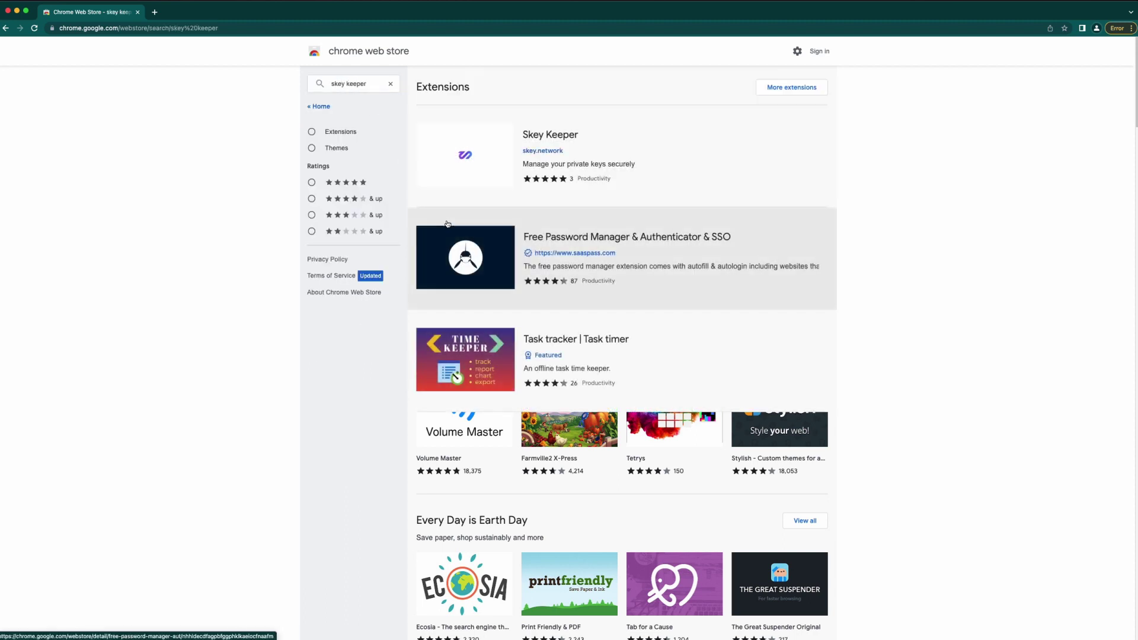
{"action": "left_click", "coordinate": [705, 147]}
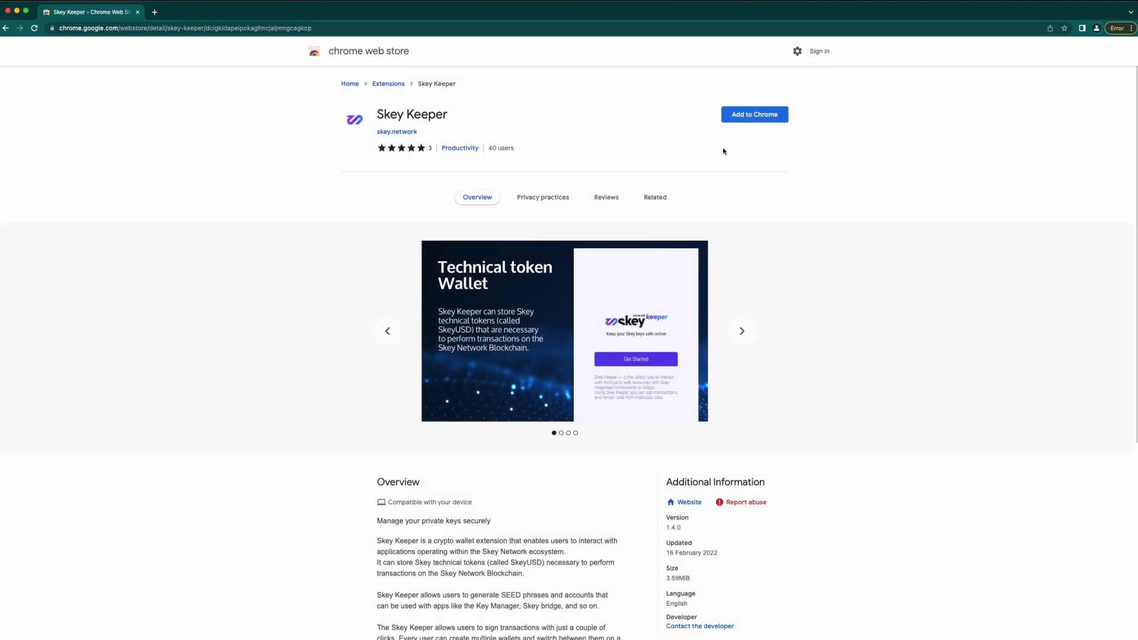
{"action": "left_click", "coordinate": [769, 121]}
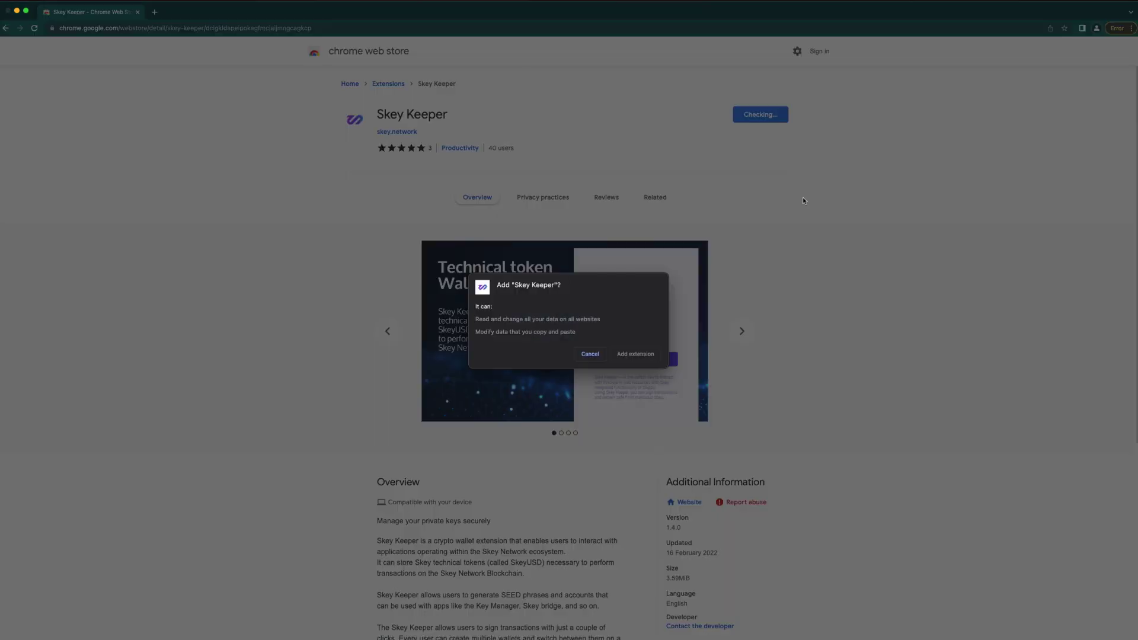
{"action": "left_click", "coordinate": [644, 355]}
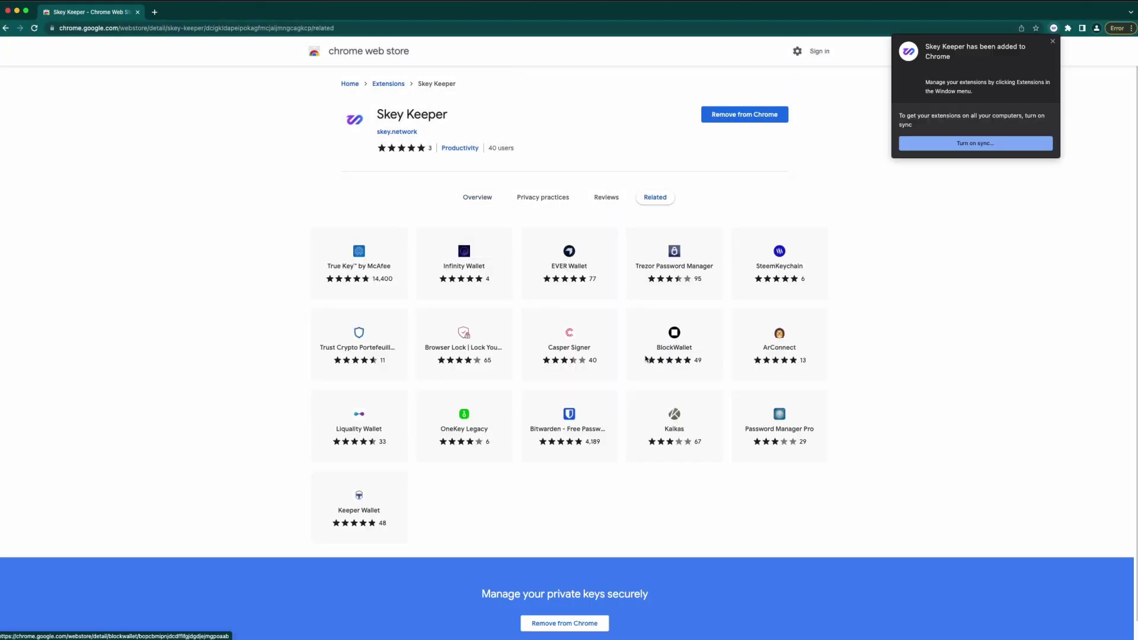
Step: Dismiss the install notice and launch Skey Keeper from the Extensions menu to begin setup
{"action": "left_click", "coordinate": [1053, 42]}
{"action": "left_click", "coordinate": [1067, 28]}
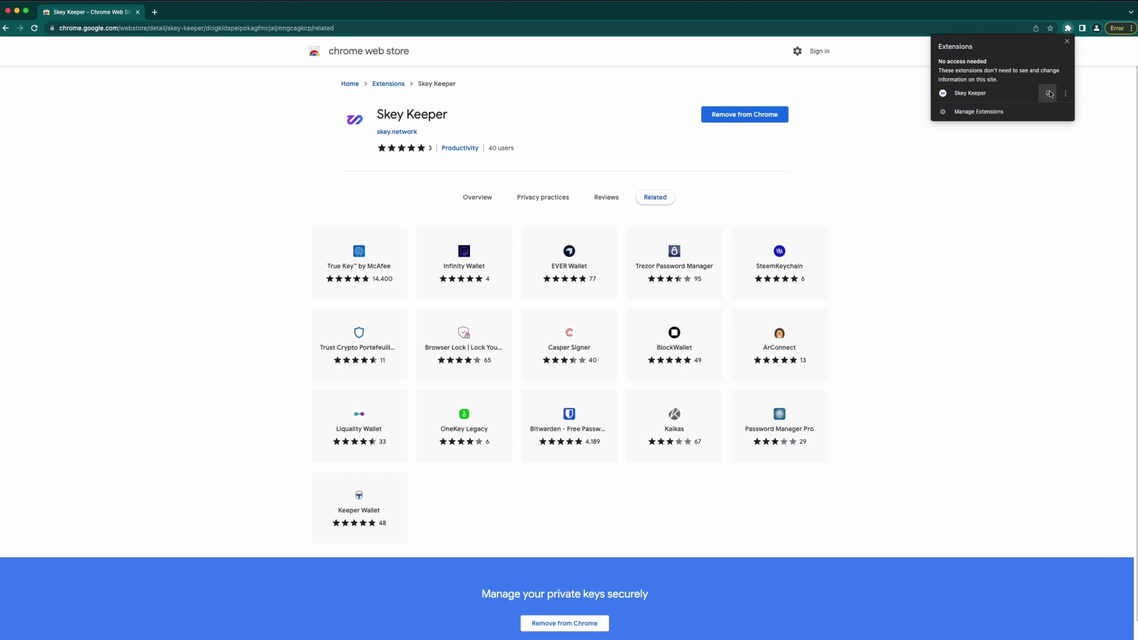
{"action": "left_click", "coordinate": [984, 96]}
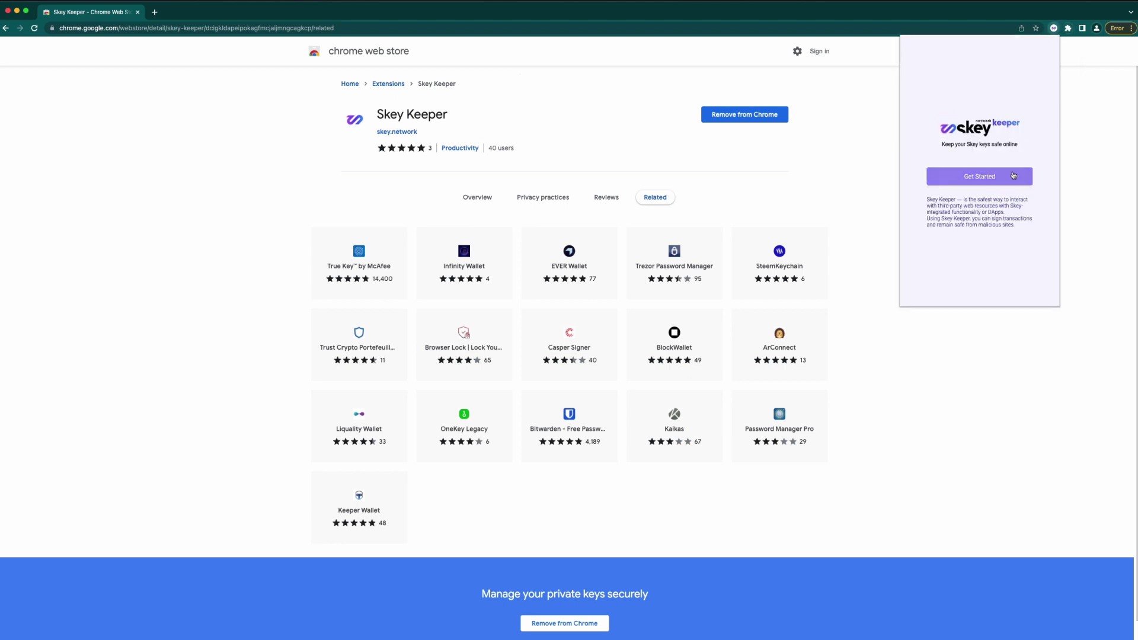
{"action": "left_click", "coordinate": [979, 176]}
Step: Enter and confirm a wallet password, and accept the Terms and Conditions and Privacy Policy
{"action": "type", "text": "••"}
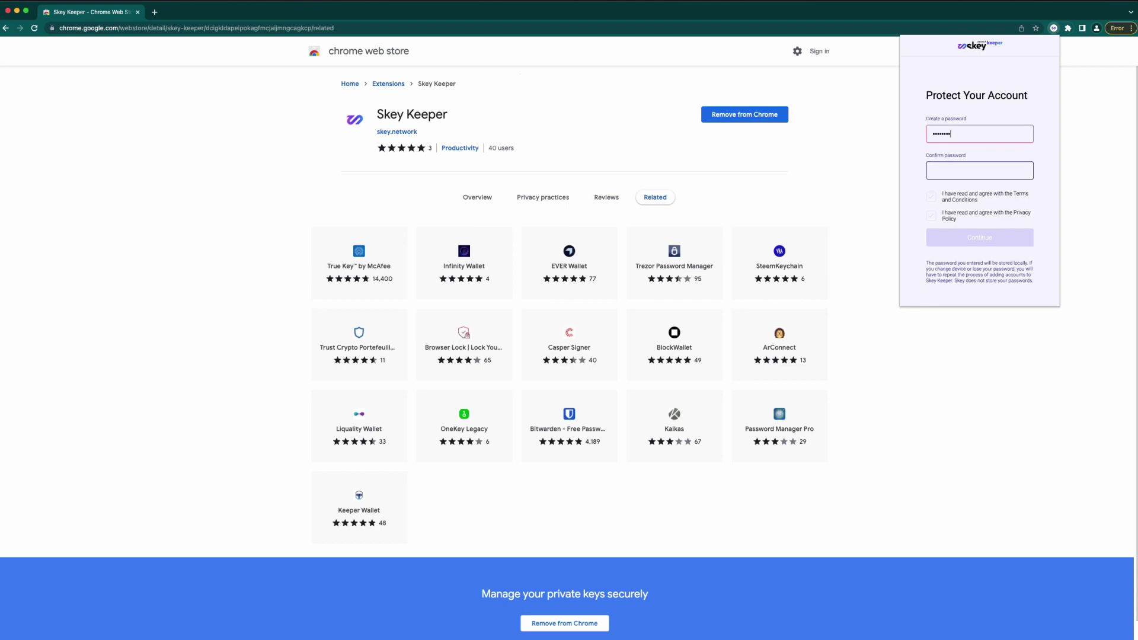
{"action": "key", "text": "Tab"}
{"action": "type", "text": "••"}
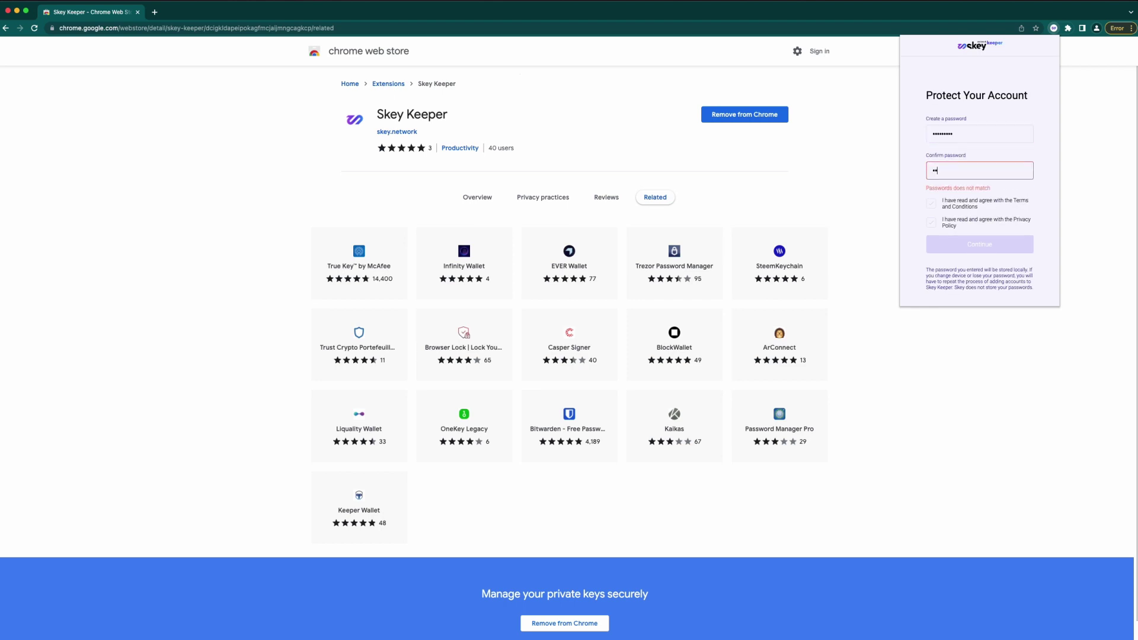
{"action": "type", "text": "•"}
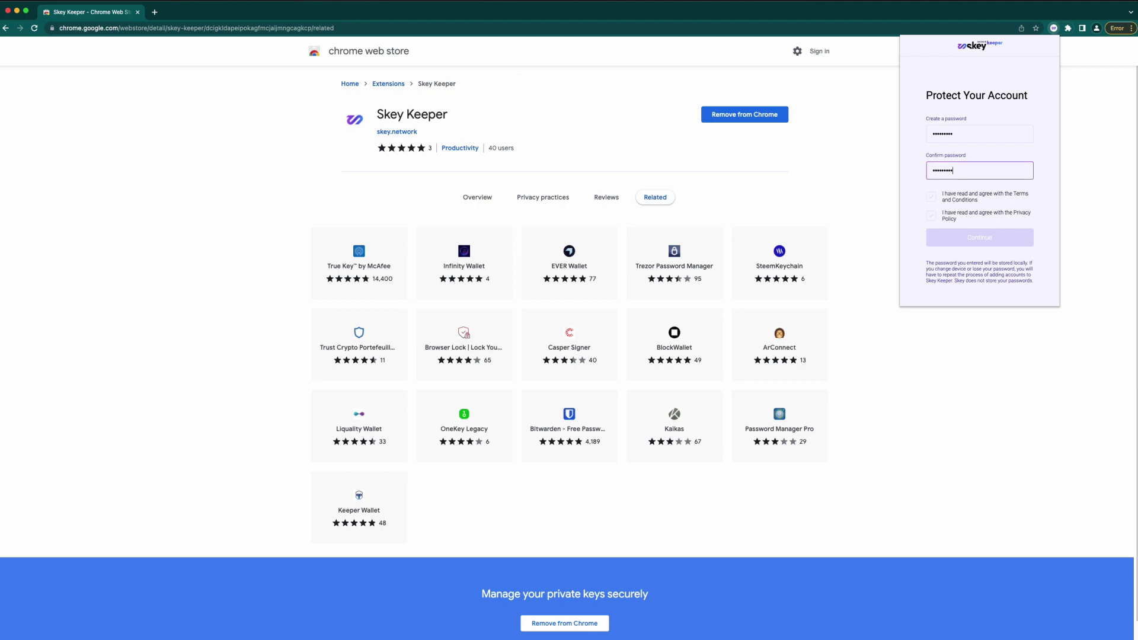
{"action": "left_click", "coordinate": [930, 196]}
{"action": "left_click", "coordinate": [931, 216]}
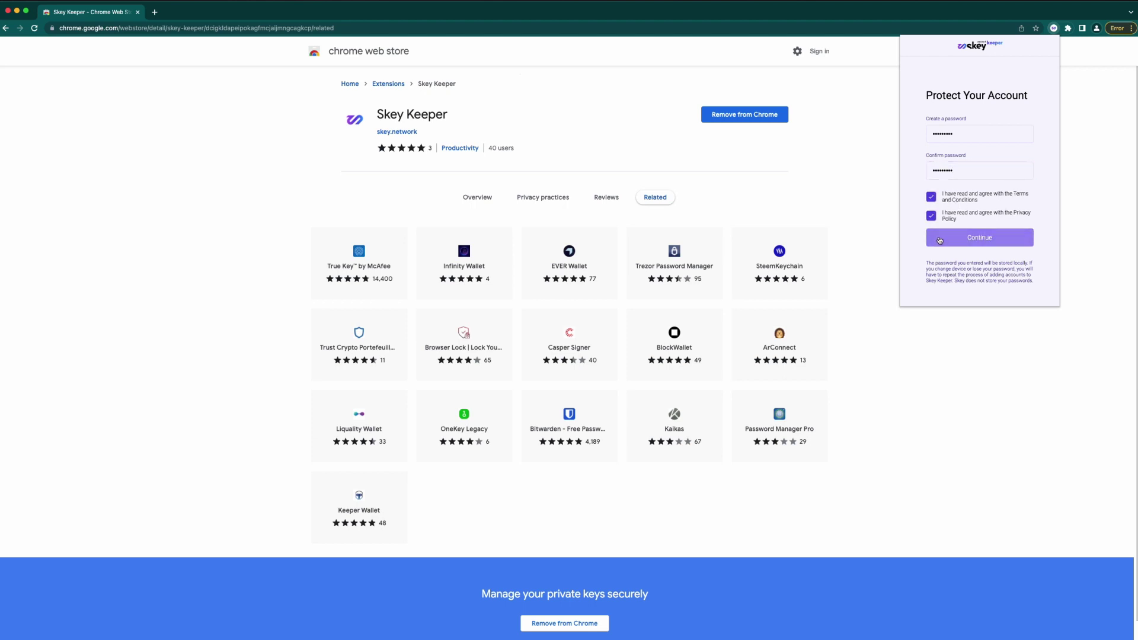
Step: Submit the password, then create a new account with the second avatar named 'Test account'
{"action": "left_click", "coordinate": [939, 240]}
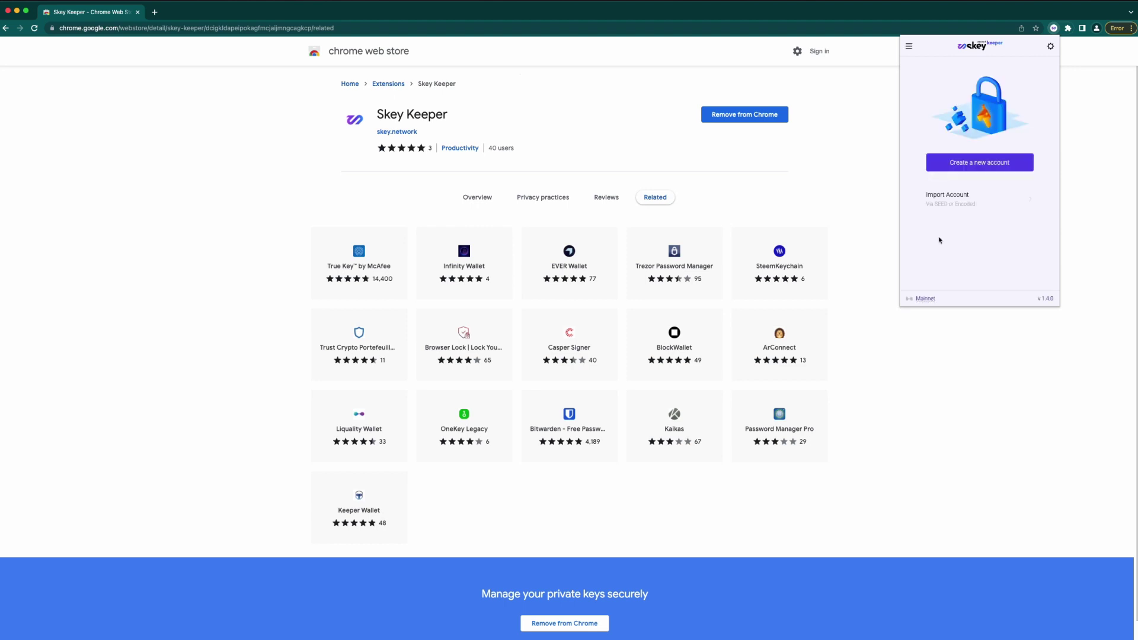
{"action": "left_click", "coordinate": [1000, 169]}
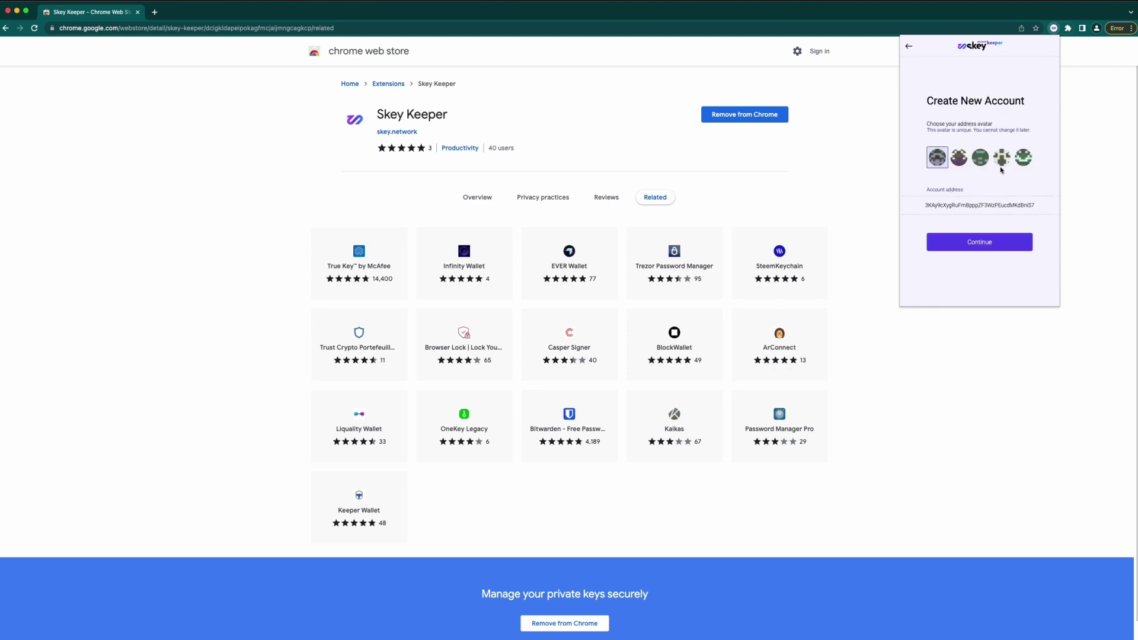
{"action": "left_click", "coordinate": [958, 158]}
{"action": "left_click", "coordinate": [970, 238]}
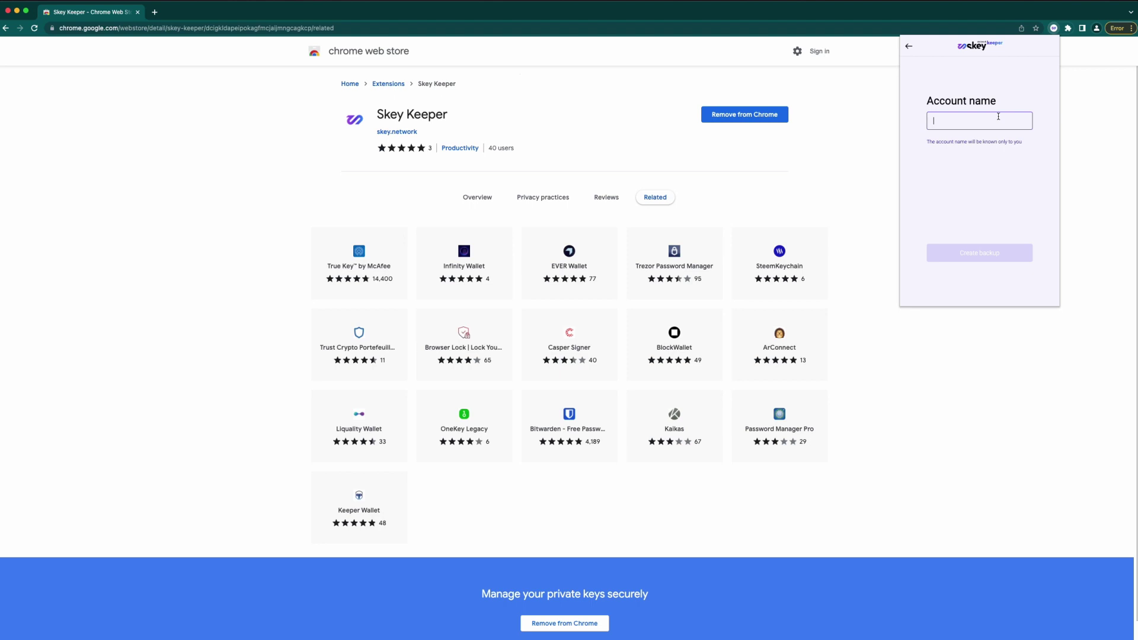
{"action": "type", "text": "Tes"}
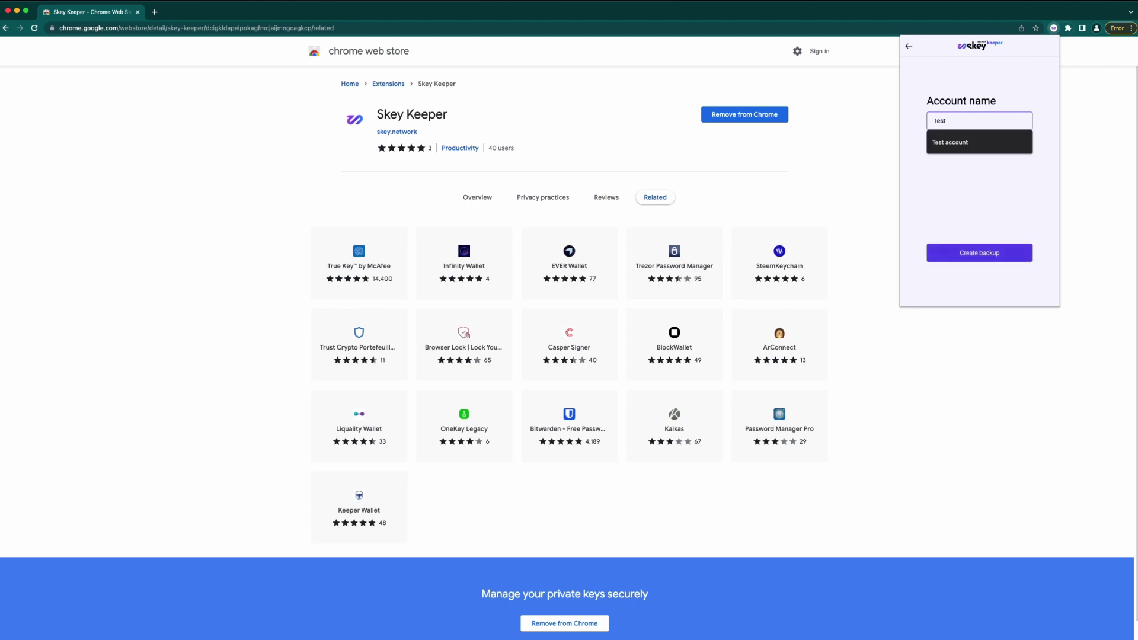
{"action": "type", "text": "t"}
{"action": "left_click", "coordinate": [972, 142]}
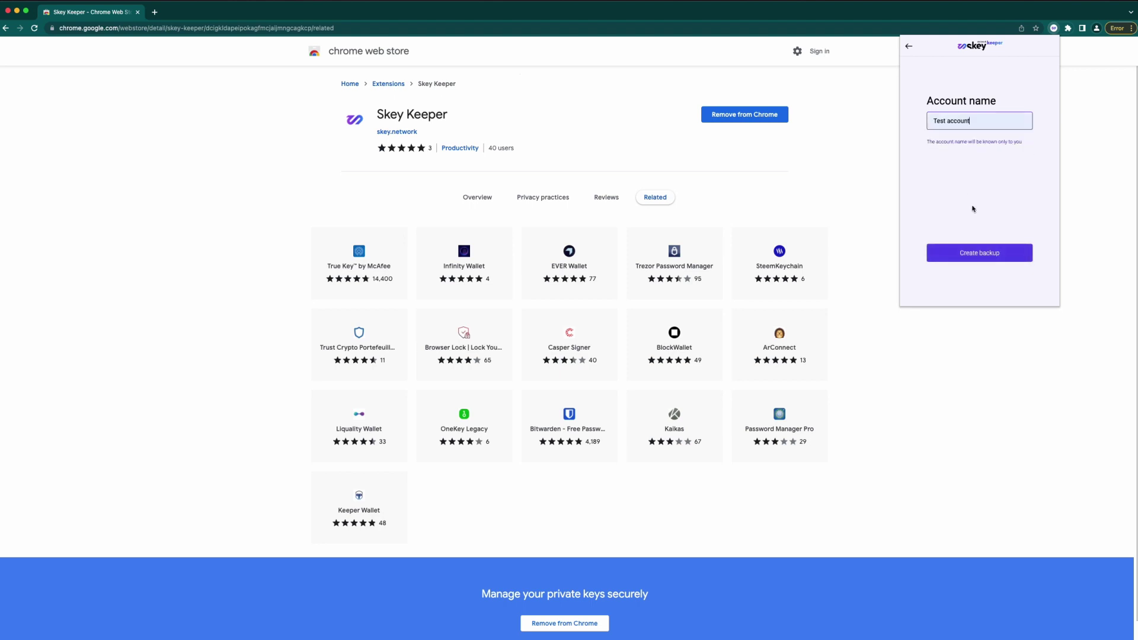
Step: Generate Test account's 15-word backup phrase and copy it
{"action": "left_click", "coordinate": [982, 258]}
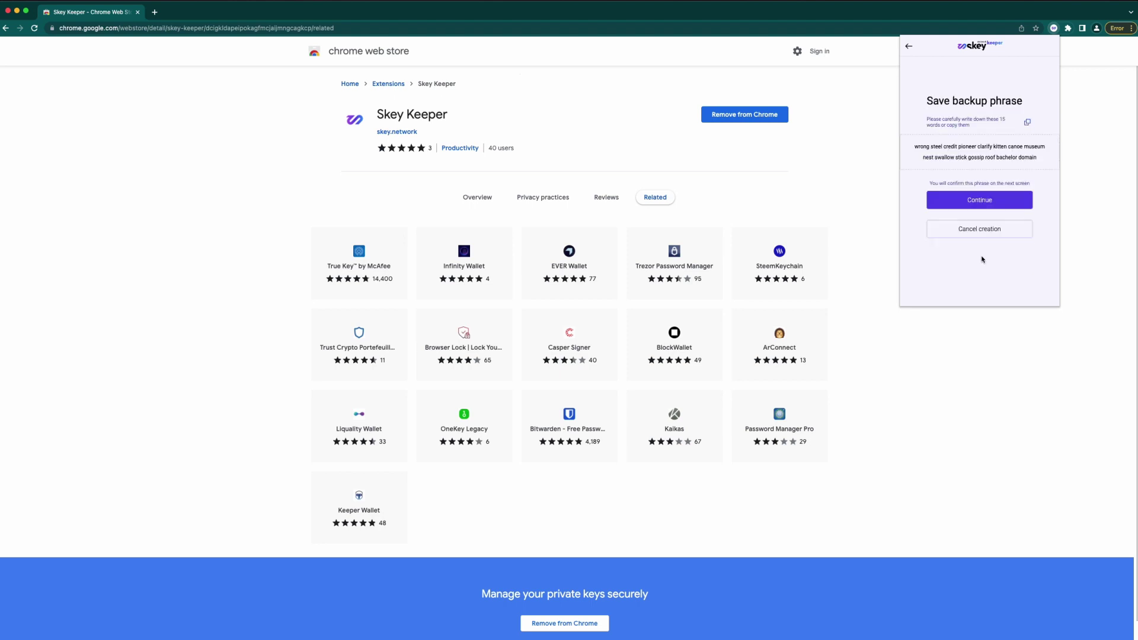
{"action": "left_click", "coordinate": [1028, 123]}
{"action": "key", "text": "super+Tab"}
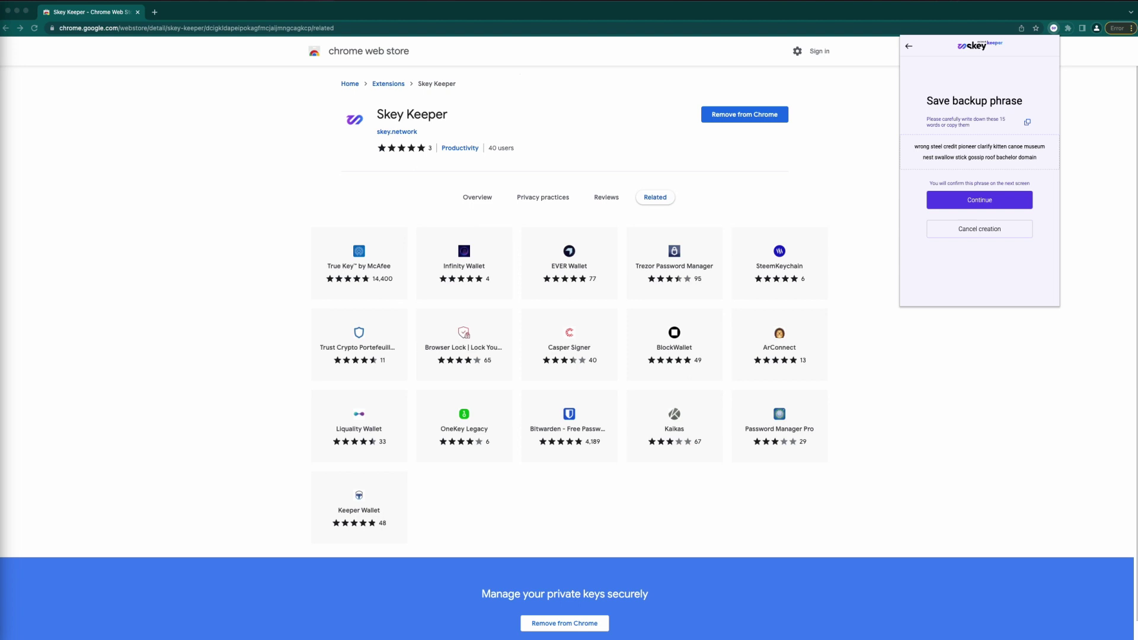
Step: Rebuild the backup phrase by selecting its words in the correct order
{"action": "left_click", "coordinate": [993, 205]}
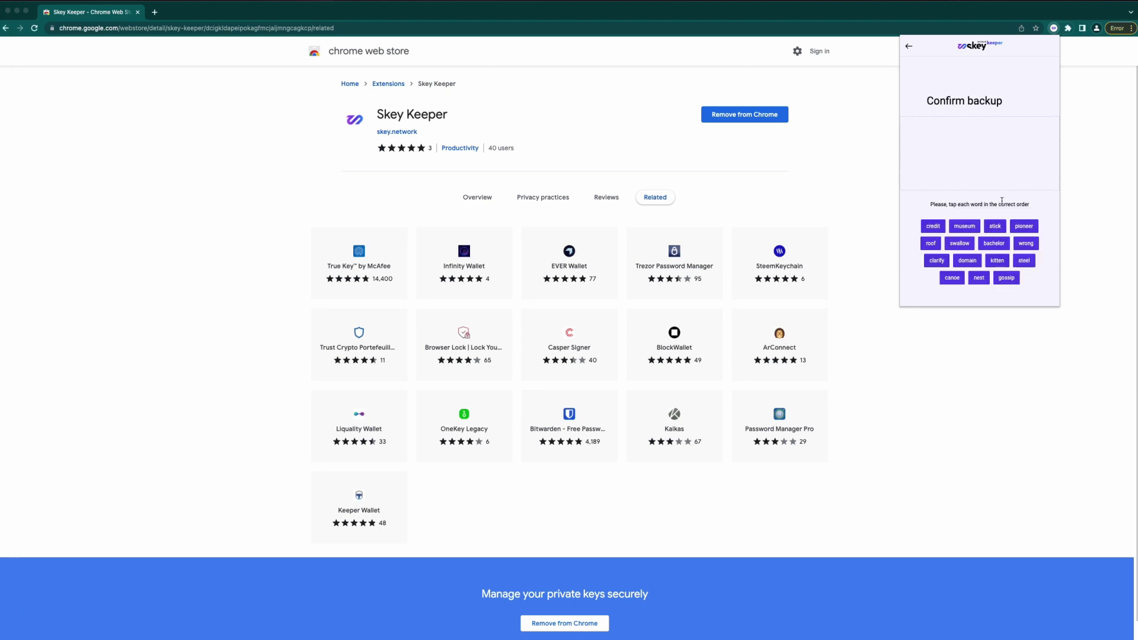
{"action": "left_click", "coordinate": [1024, 260]}
{"action": "left_click", "coordinate": [1026, 243]}
{"action": "left_click", "coordinate": [1023, 226]}
{"action": "left_click", "coordinate": [933, 226]}
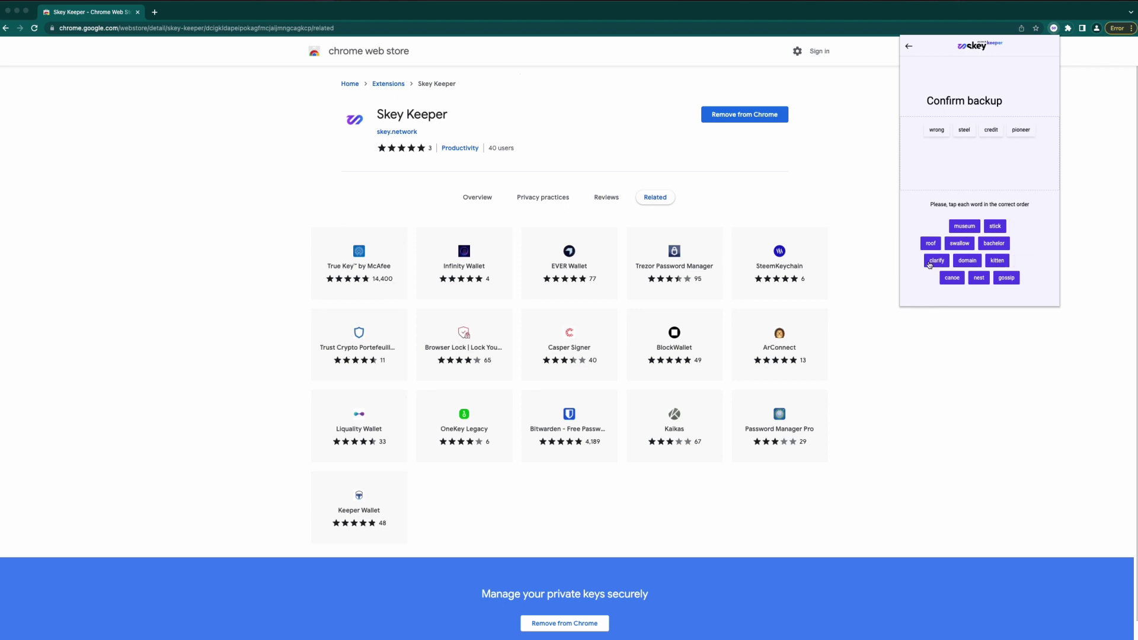
{"action": "left_click", "coordinate": [936, 261]}
{"action": "left_click", "coordinate": [997, 260]}
{"action": "left_click", "coordinate": [964, 226]}
Step: Confirm the backup phrase, copy the account address, and view its QR code before returning to the overview
{"action": "left_click", "coordinate": [942, 251]}
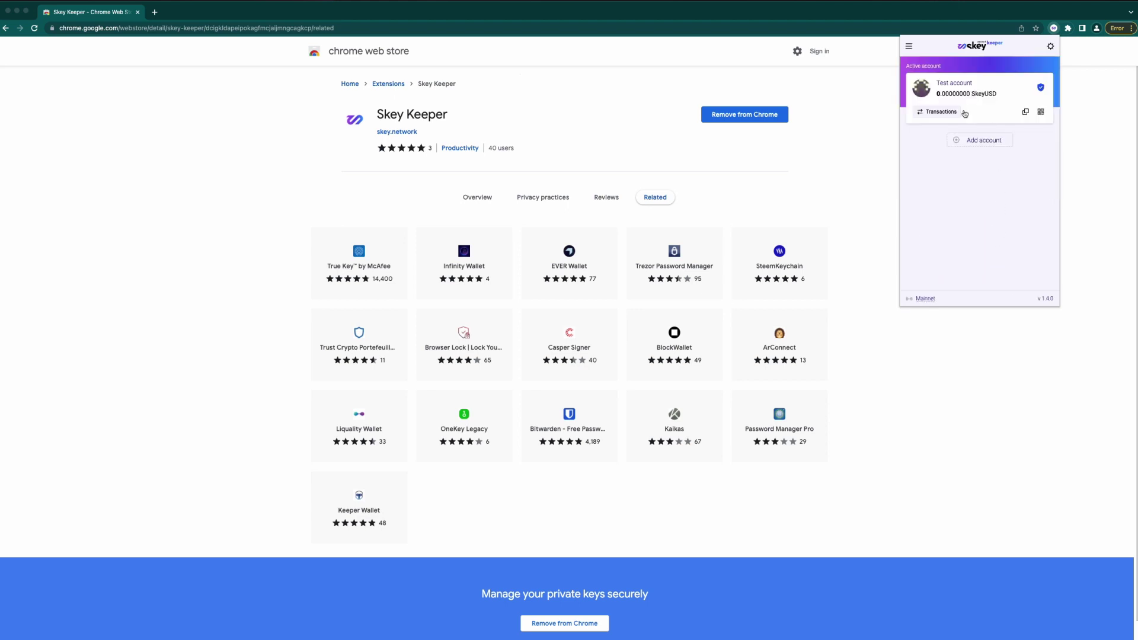
{"action": "left_click", "coordinate": [1025, 112]}
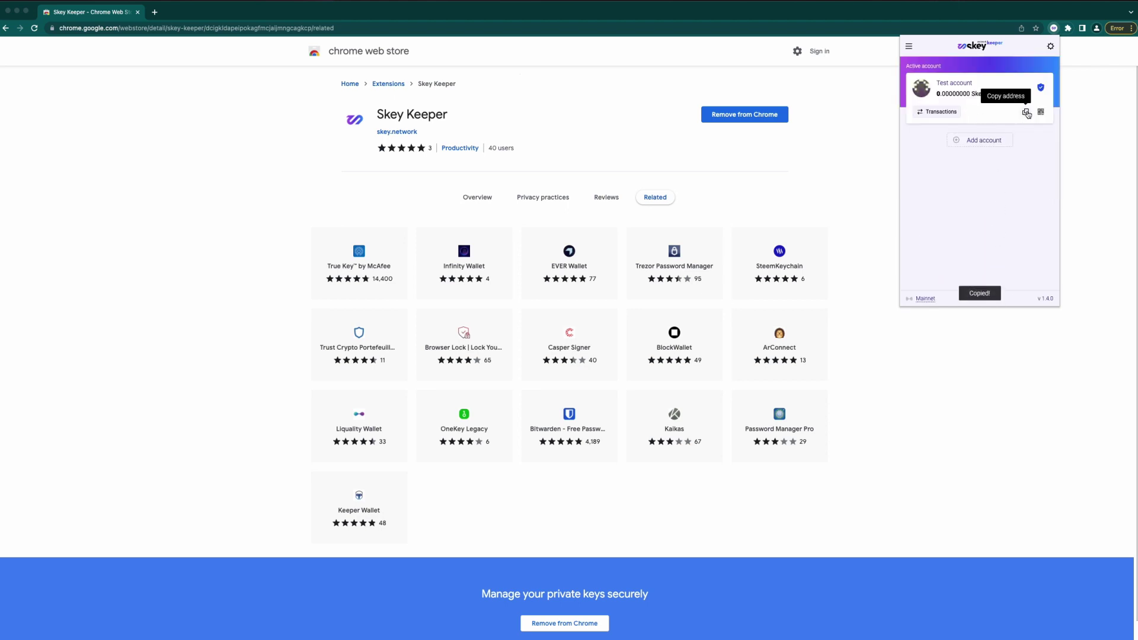
{"action": "left_click", "coordinate": [1041, 113]}
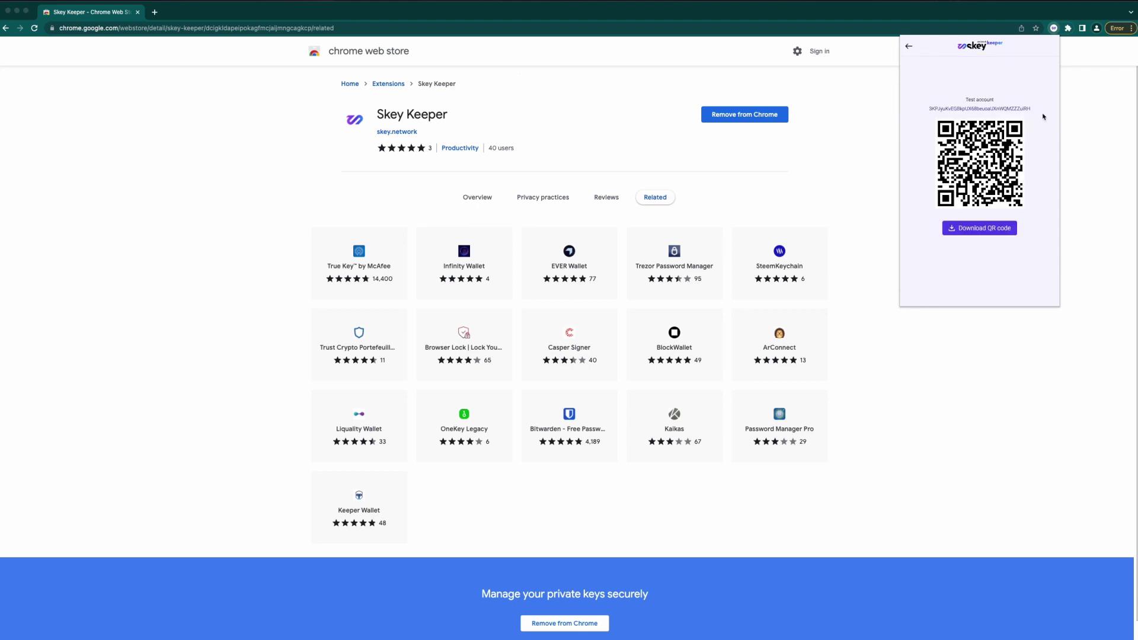
{"action": "left_click", "coordinate": [910, 50]}
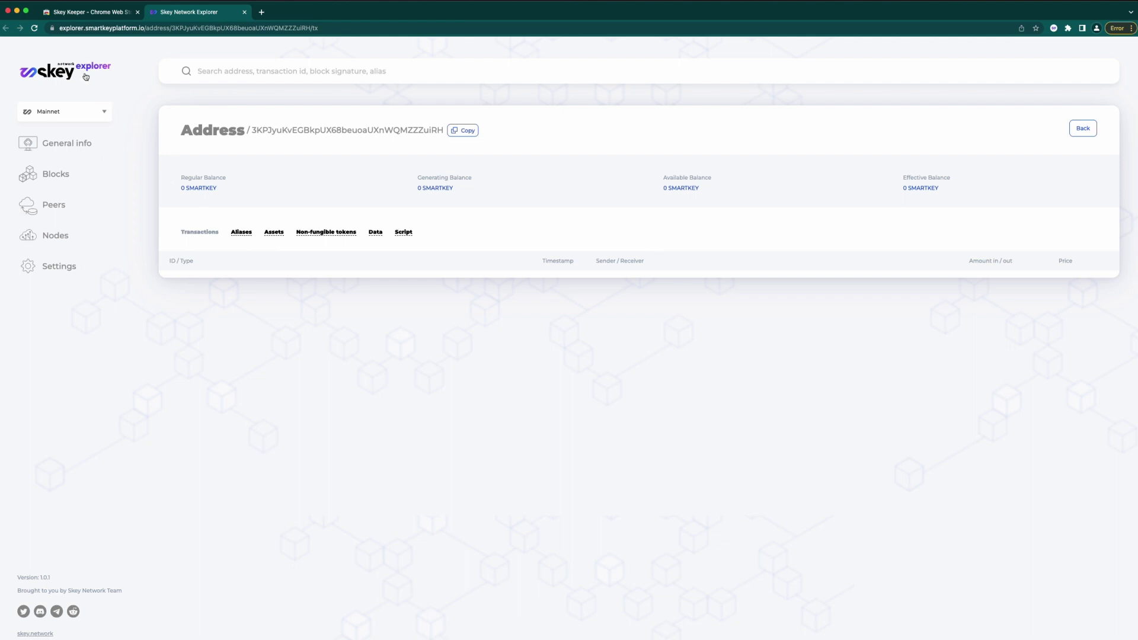
Step: Switch the Skey Keeper wallet from Mainnet to Testnet, then pick another network from the list
{"action": "left_click", "coordinate": [1052, 28]}
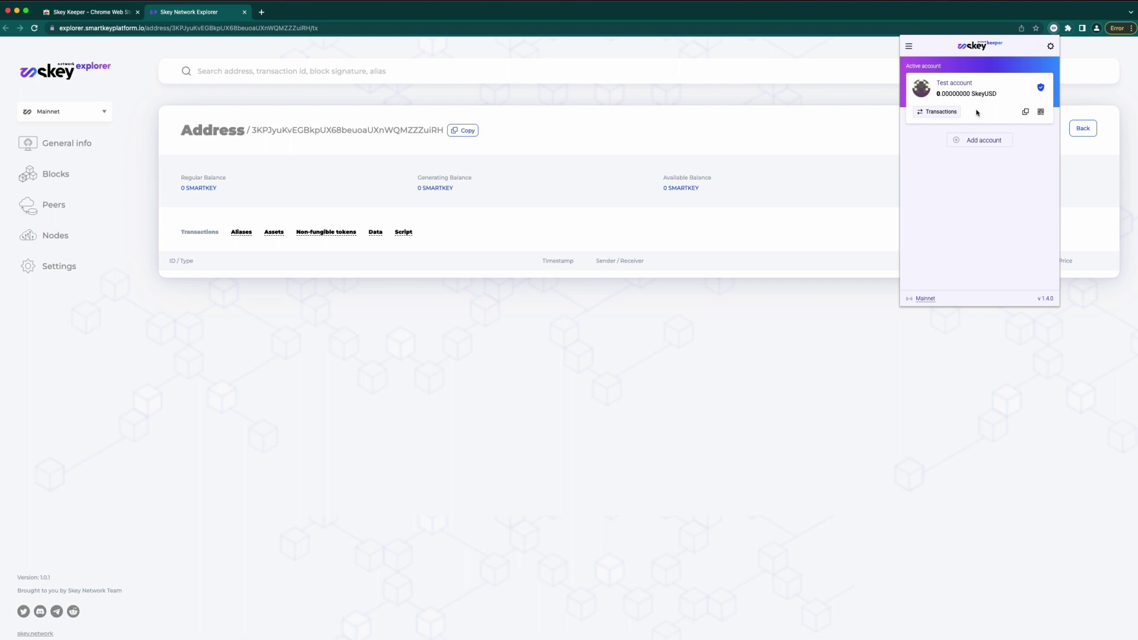
{"action": "left_click", "coordinate": [925, 299]}
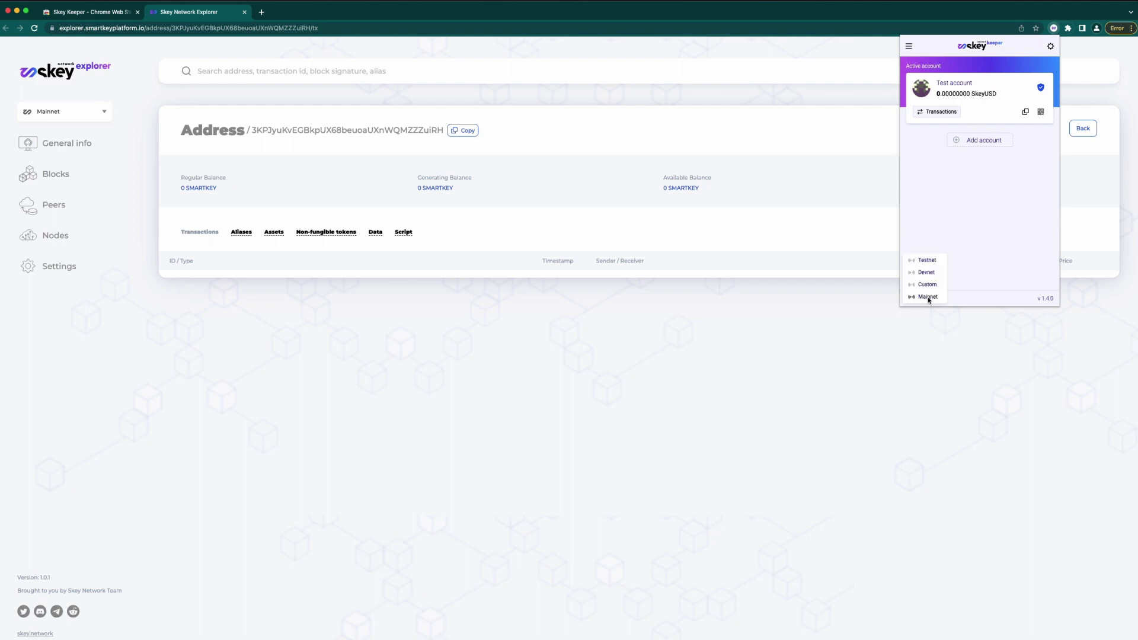
{"action": "left_click", "coordinate": [928, 261]}
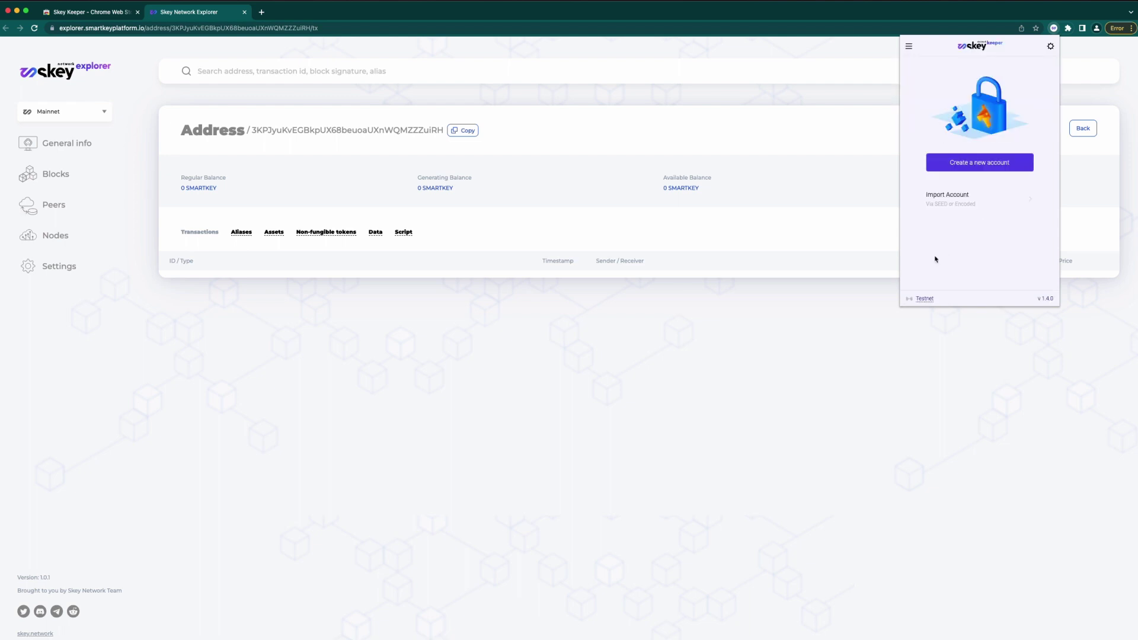
{"action": "left_click", "coordinate": [925, 296]}
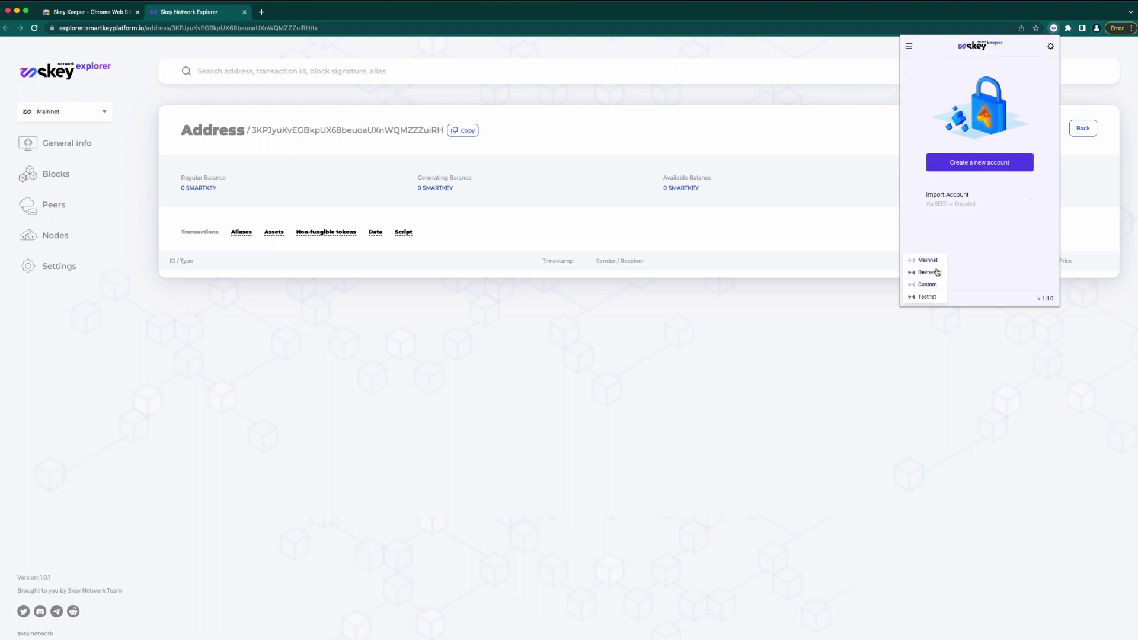